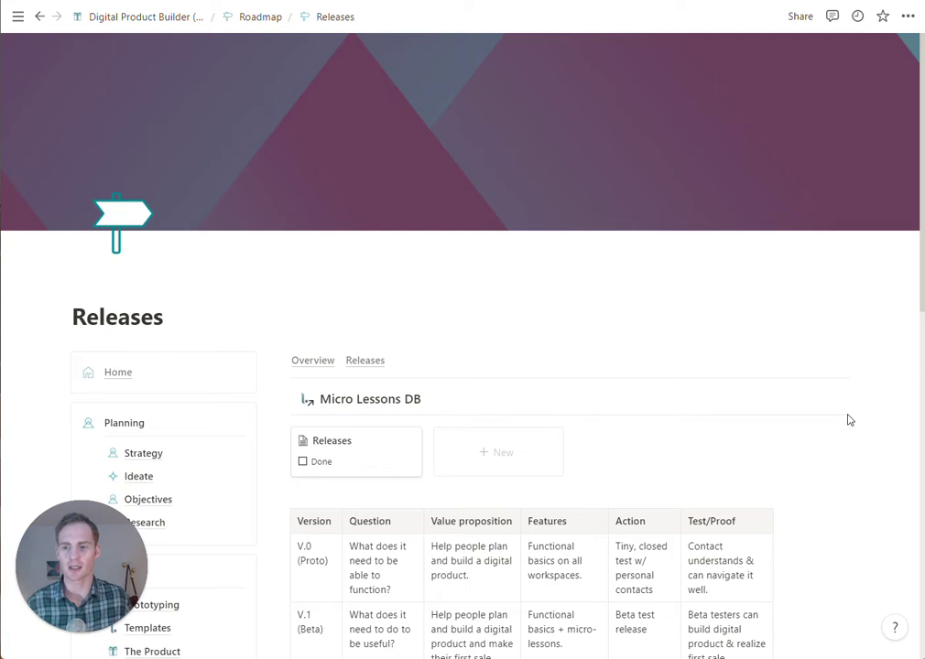
Look over the version table on the Releases page, and open the Roadmap overview page.
scroll(848, 419, down, 3)
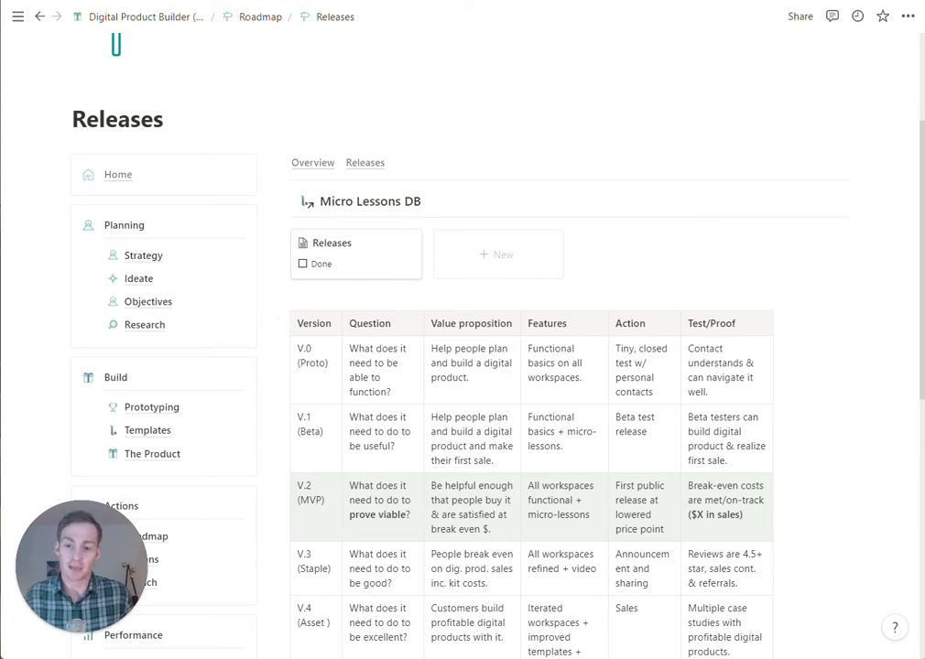
scroll(532, 457, down, 3)
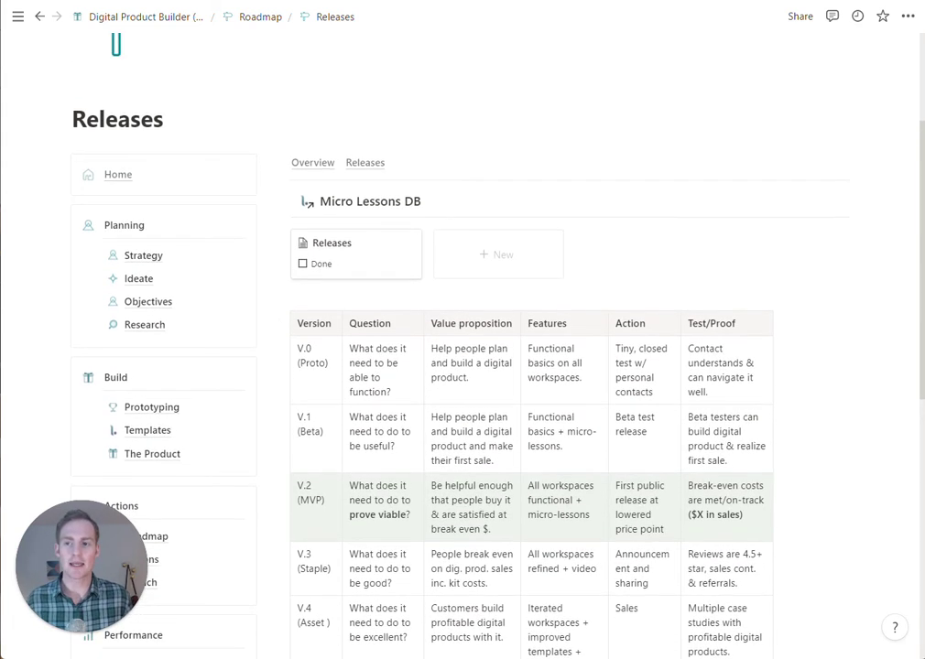
scroll(408, 275, up, 3)
scroll(408, 275, down, 3)
click(313, 165)
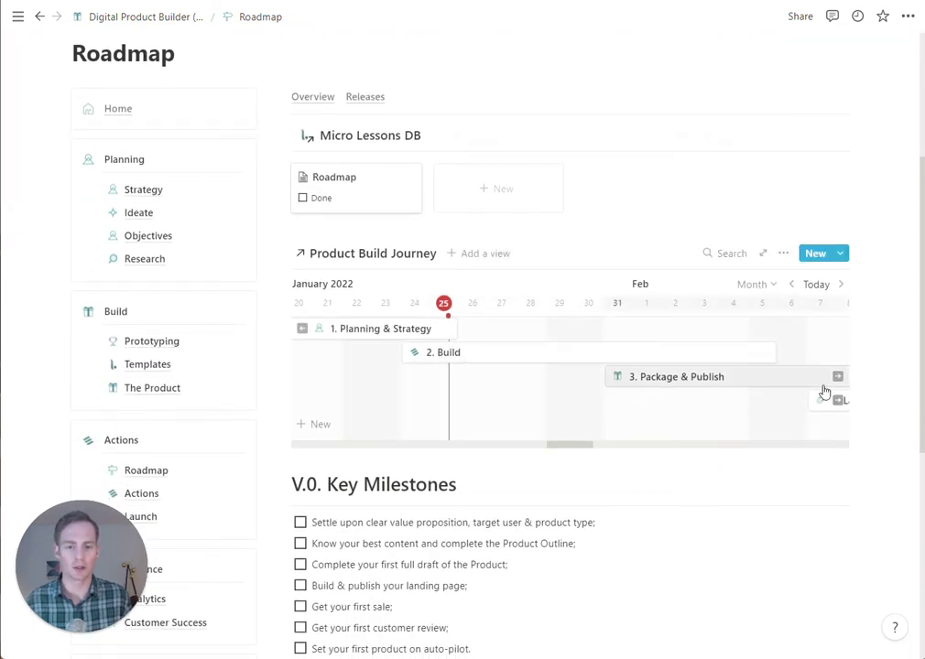
Return to the Releases page and review the version table from V.0 (Proto) to V.5 (Leader).
click(366, 105)
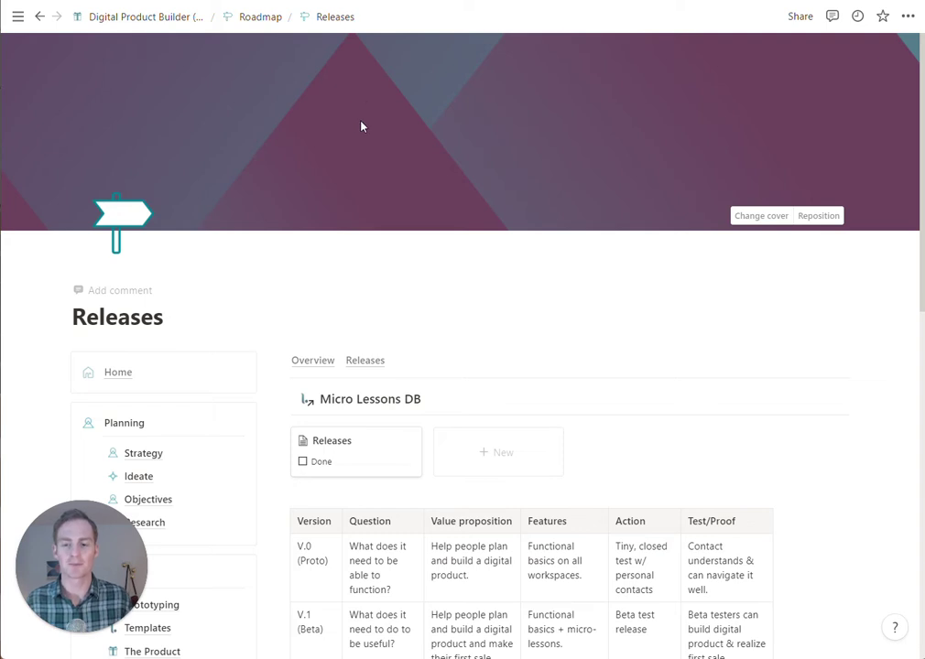
scroll(367, 107, down, 5)
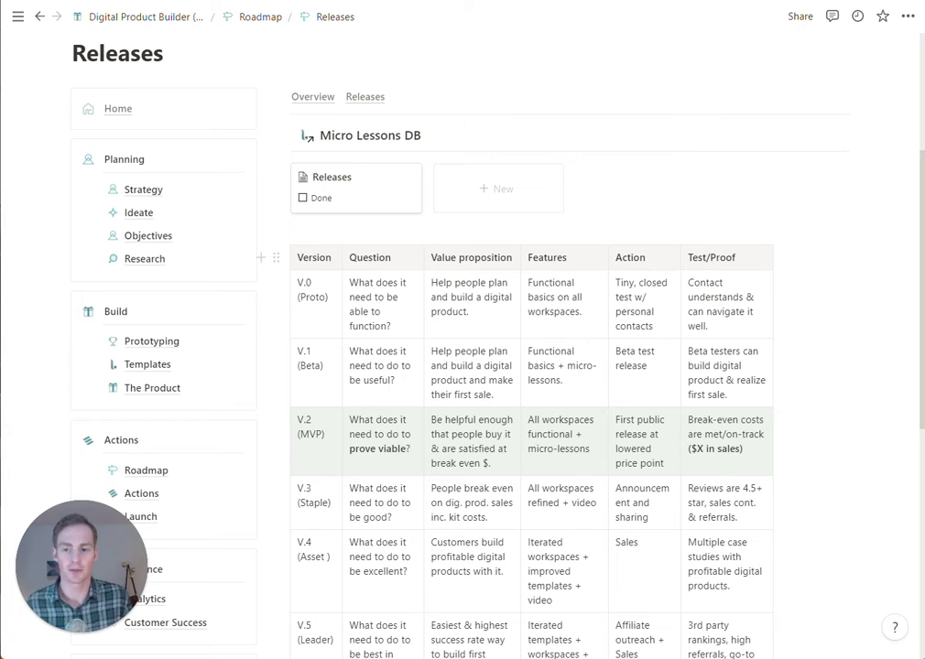
scroll(531, 367, down, 5)
scroll(531, 366, up, 4)
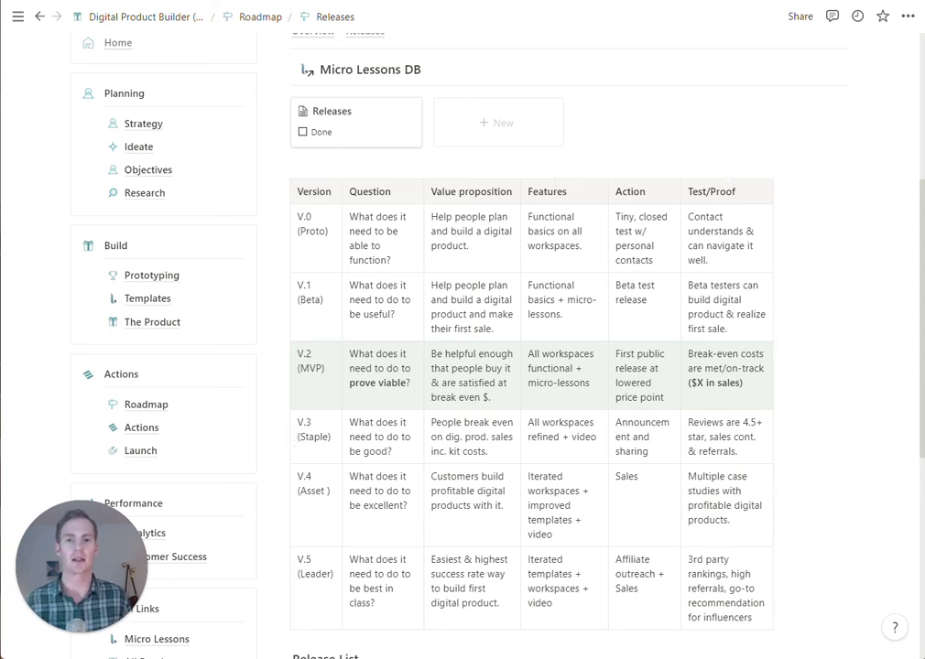
scroll(512, 494, down, 1)
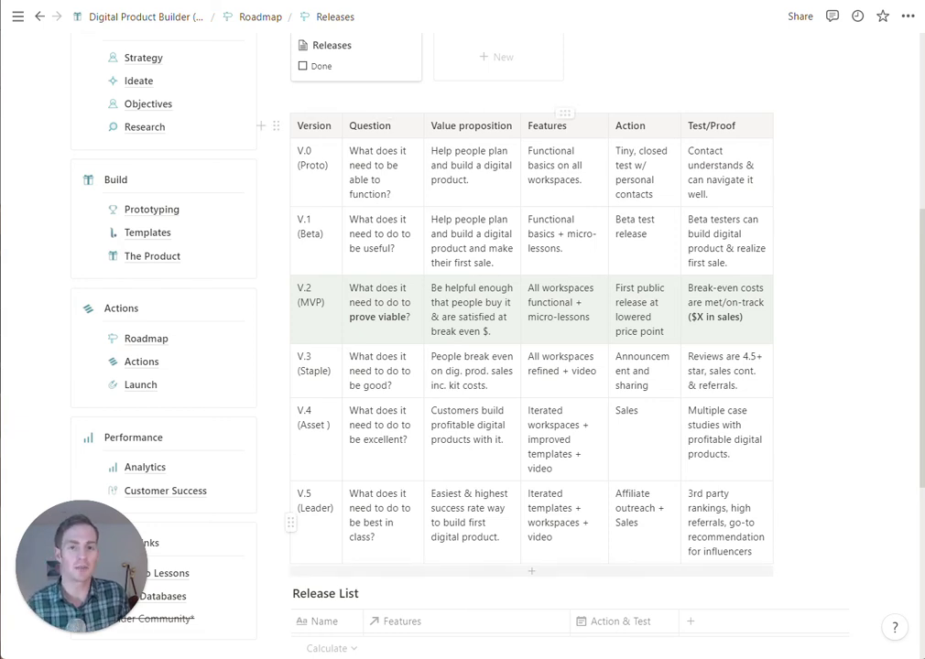
scroll(779, 403, up, 1)
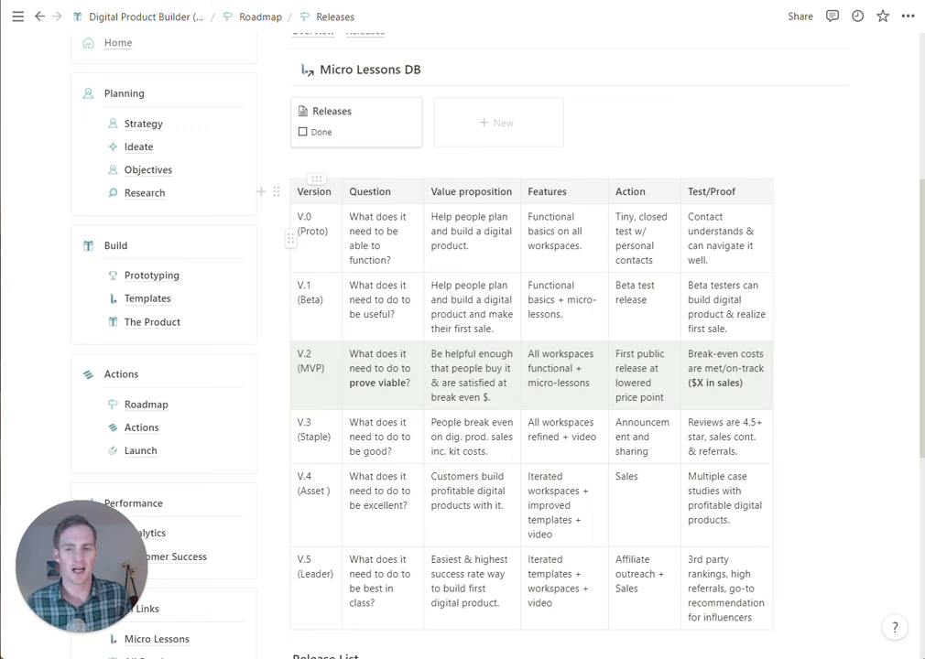
scroll(531, 367, up, 1)
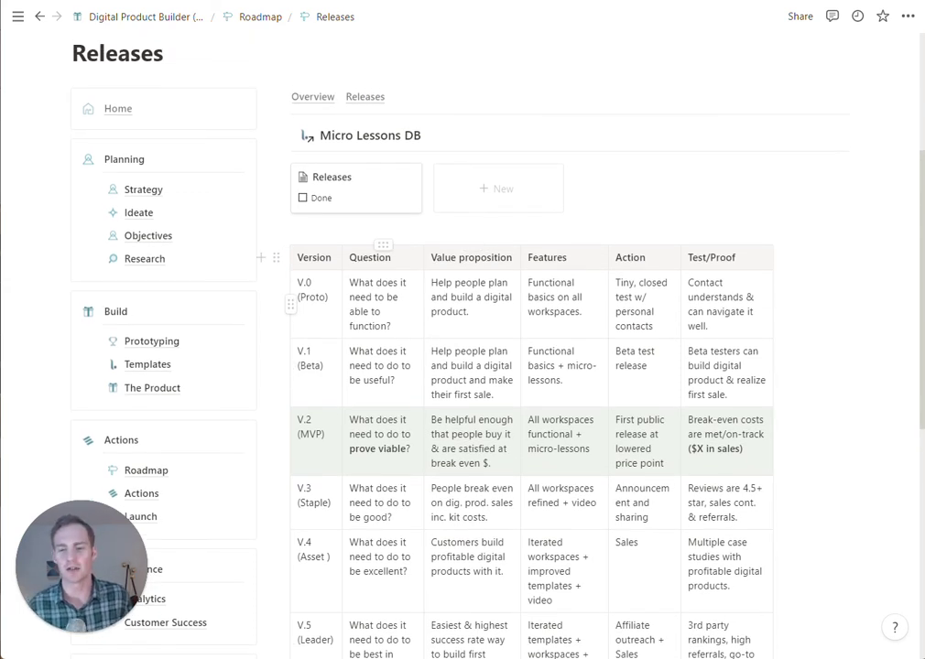
Examine the V.0 (Proto) row's value proposition, features, action and test/proof cells.
click(457, 298)
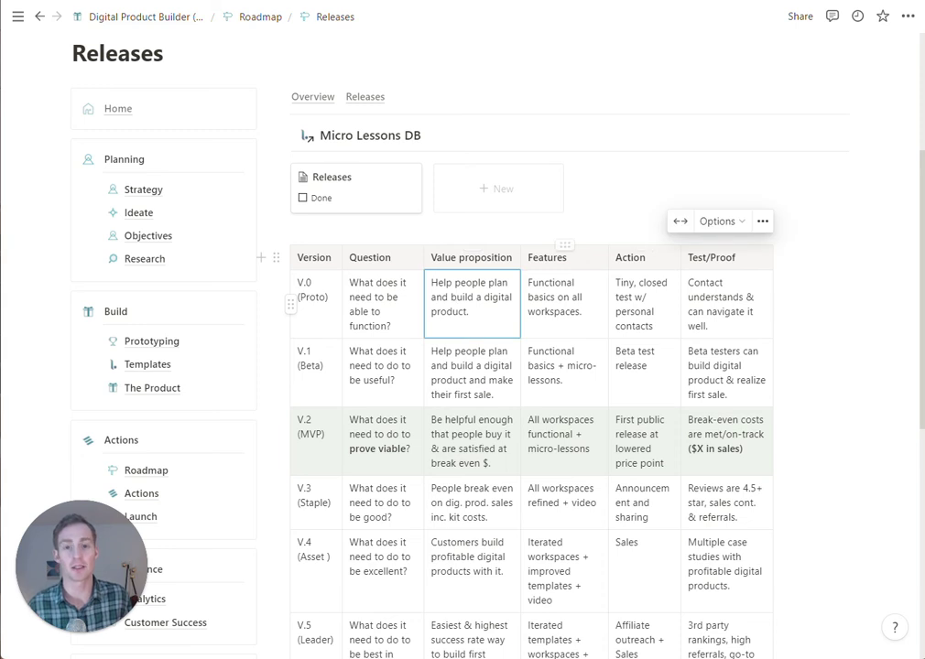
click(567, 307)
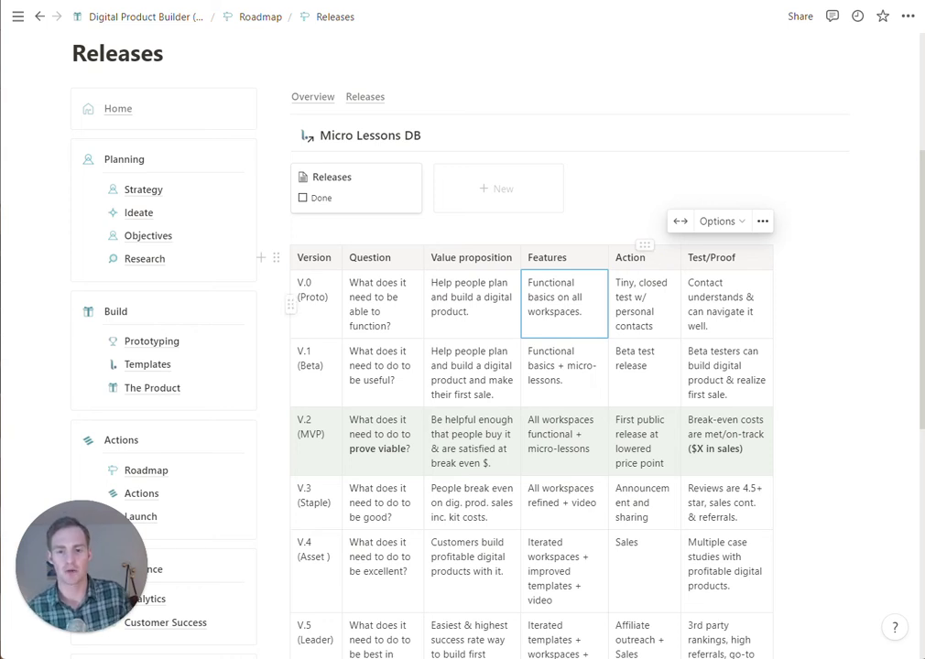
click(641, 298)
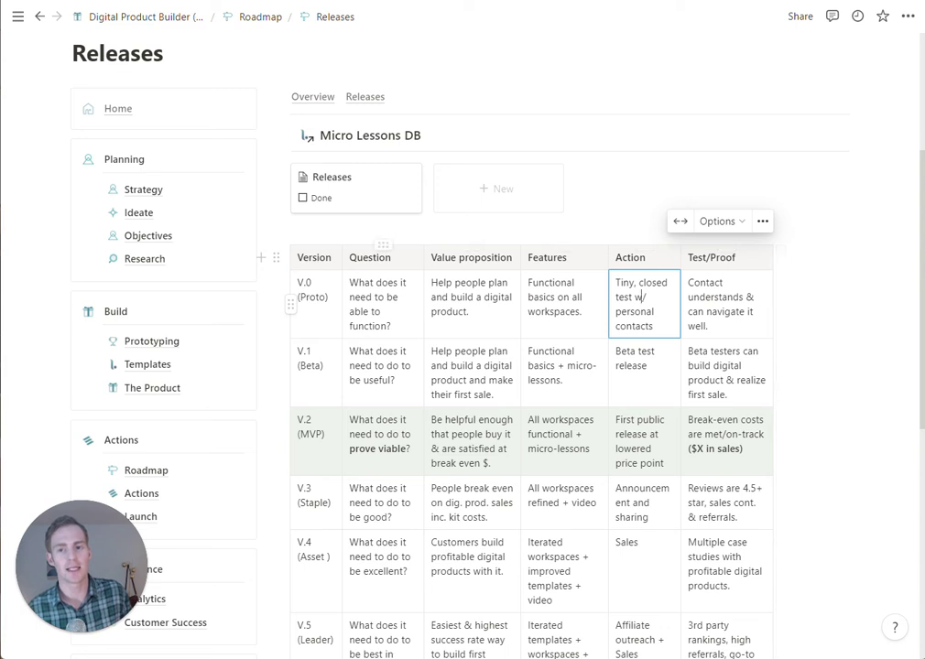
click(710, 296)
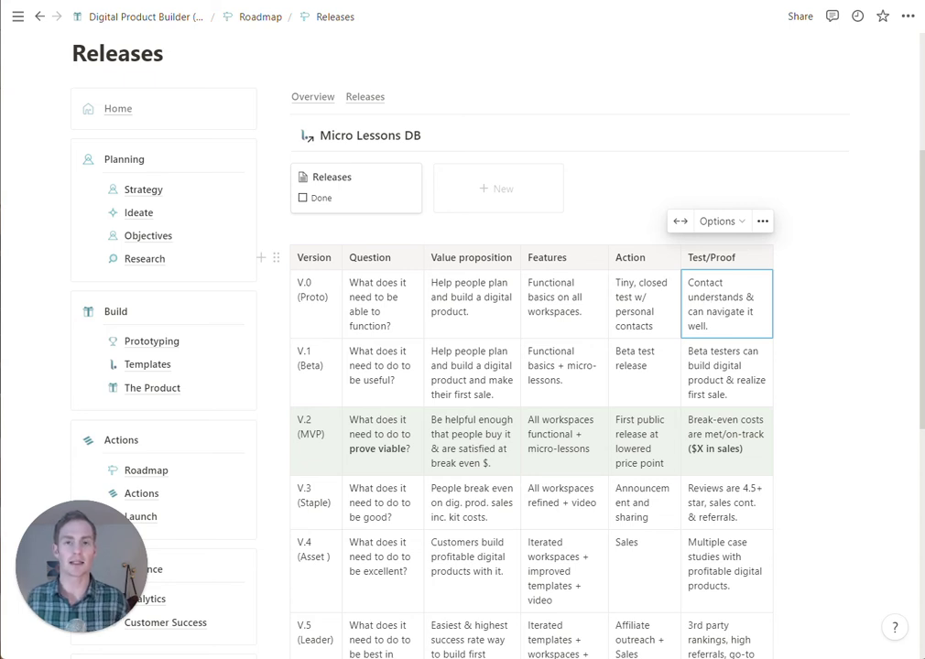
click(471, 298)
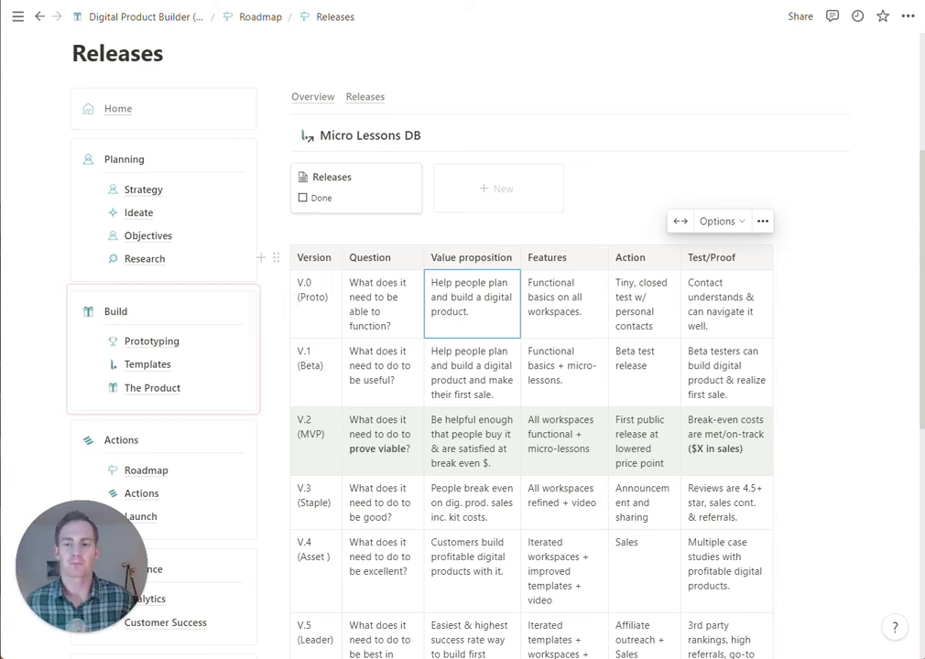
Examine the Release List database below the version table, with its features and action and test dates.
scroll(486, 297, down, 1)
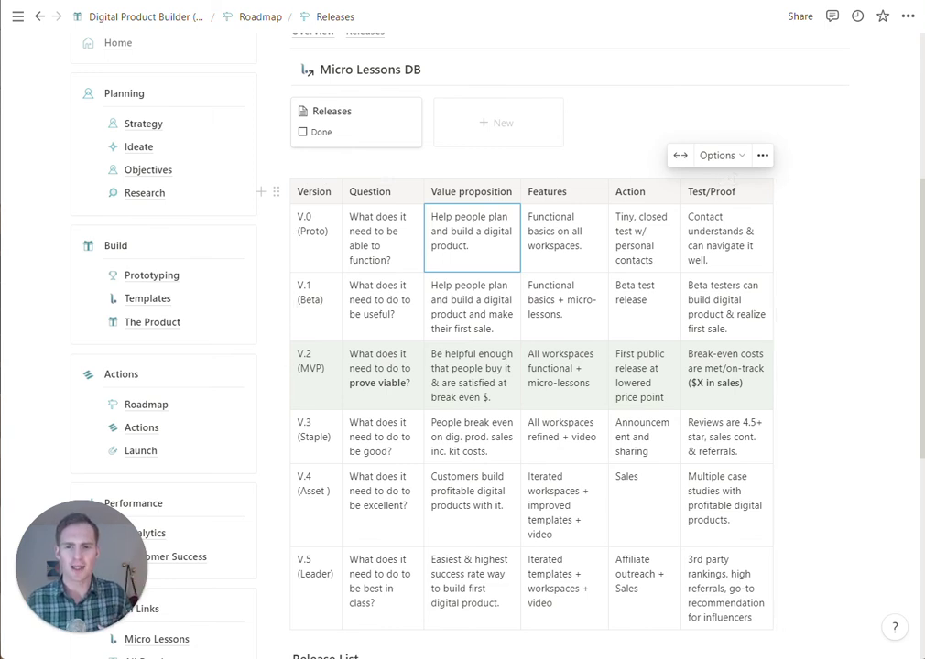
scroll(531, 367, down, 5)
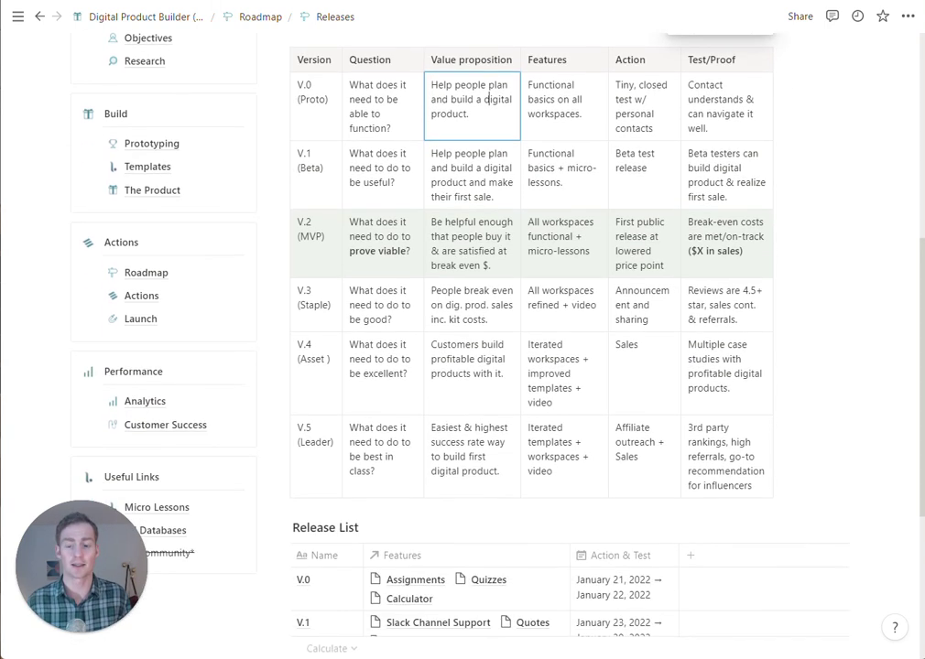
scroll(652, 561, down, 2)
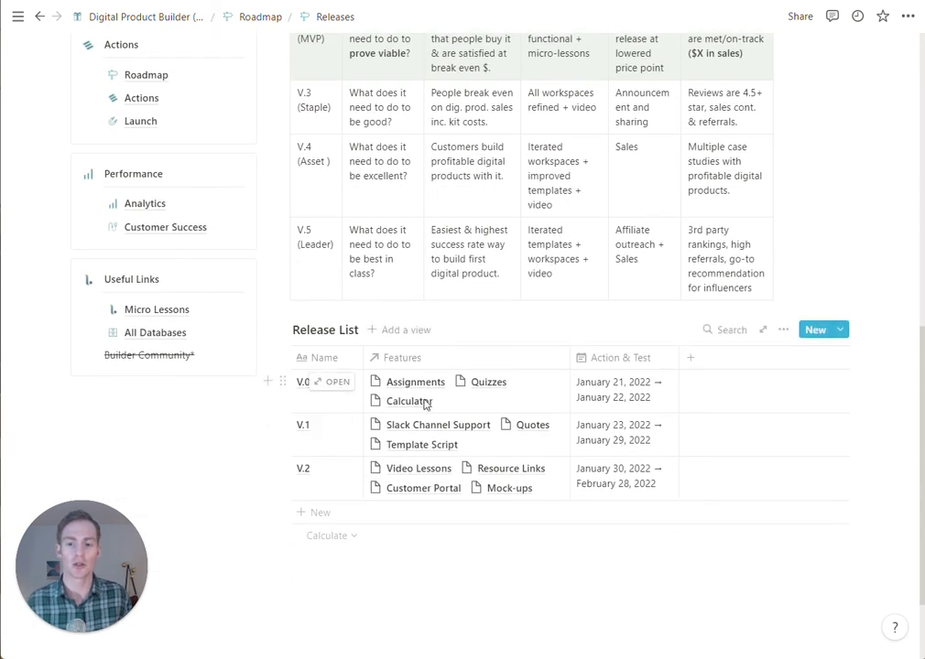
Open the Roadmap overview and examine its Product Build Journey, V.0 key milestones and Release List timeline.
scroll(578, 458, up, 4)
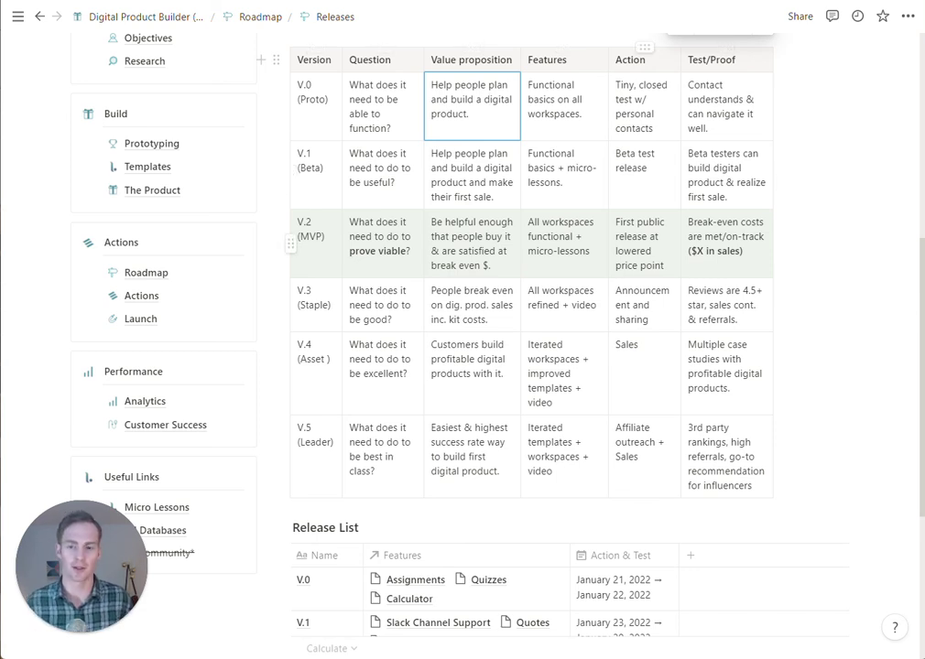
scroll(389, 182, up, 5)
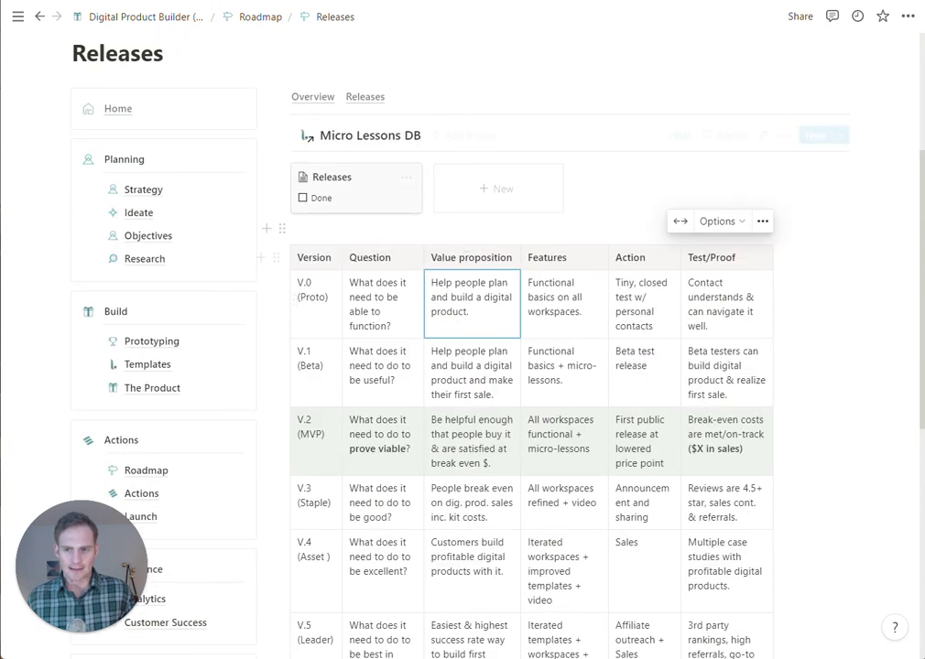
click(330, 100)
scroll(568, 367, down, 3)
scroll(567, 366, down, 3)
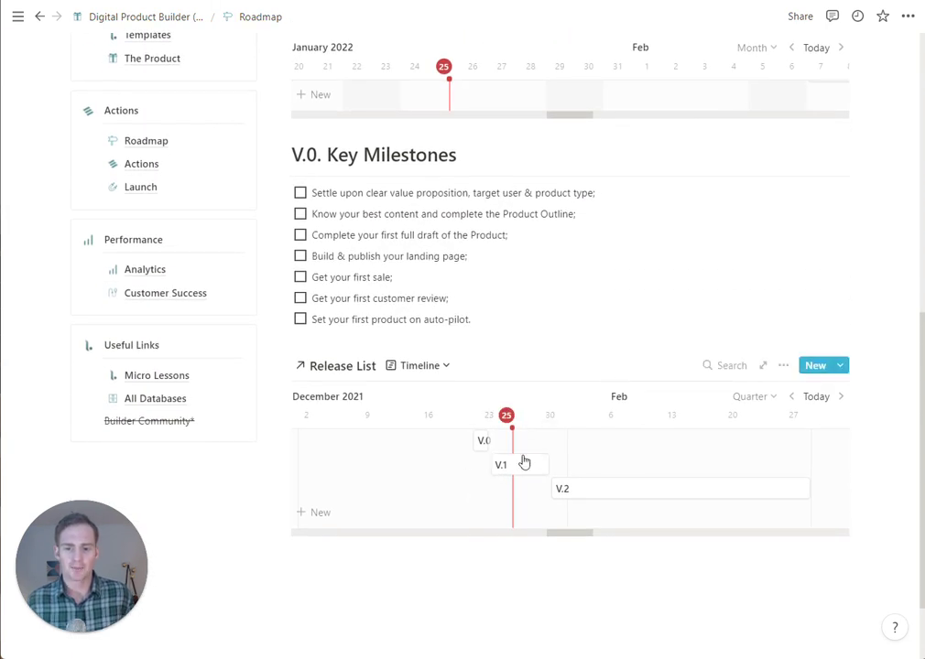
scroll(550, 440, up, 6)
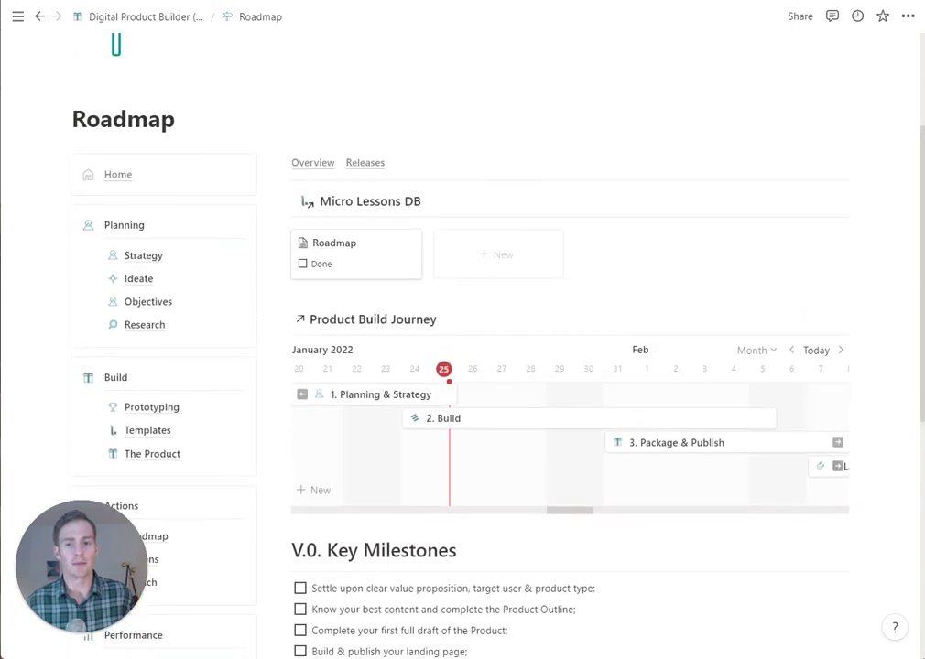
scroll(574, 293, down, 5)
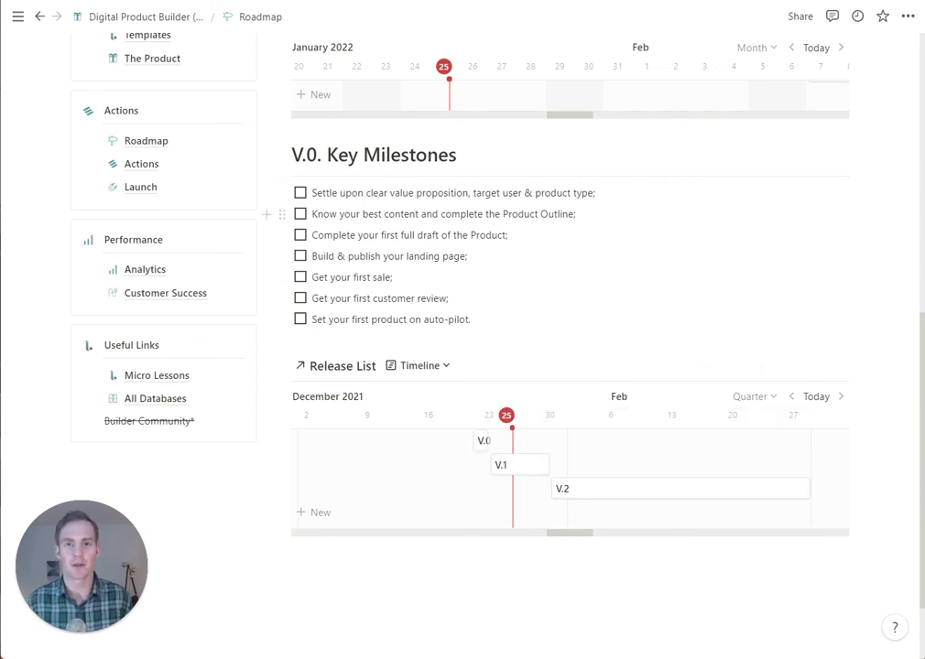
scroll(550, 275, up, 10)
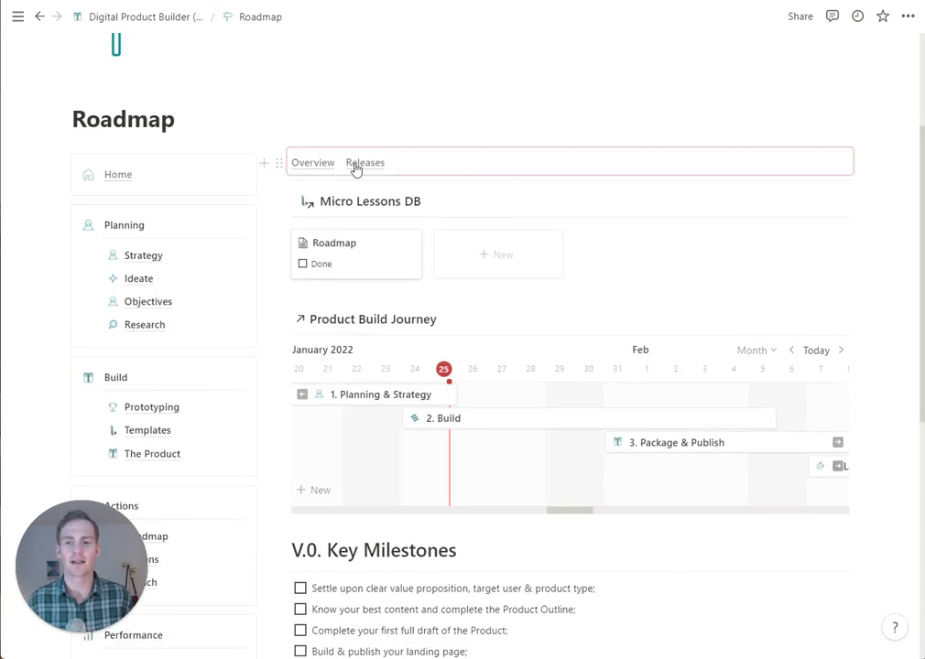
Go back to the Releases page and review the table of product versions again.
click(357, 165)
scroll(531, 366, down, 3)
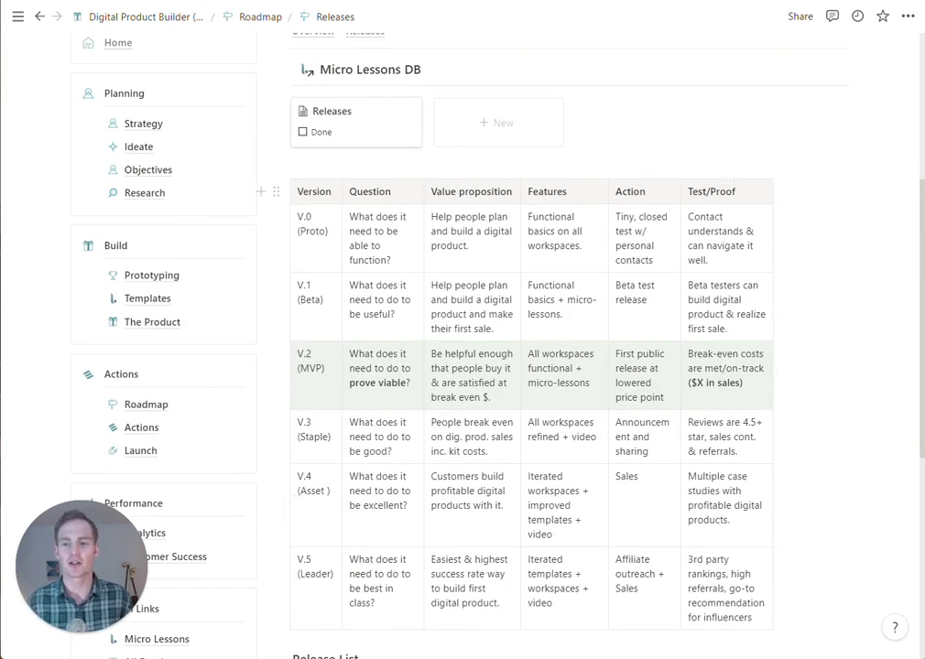
scroll(531, 367, up, 1)
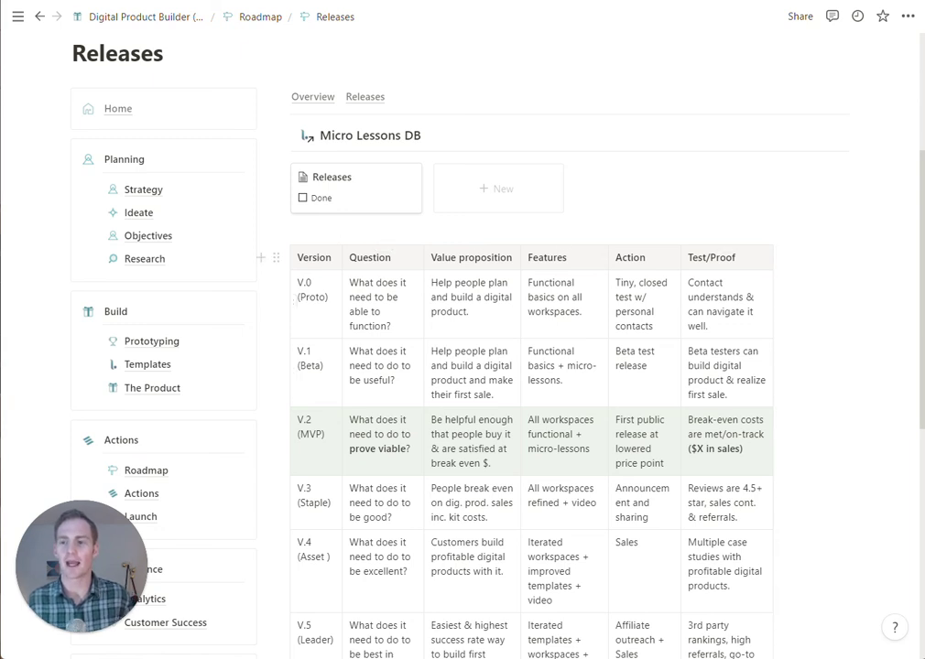
scroll(531, 366, up, 1)
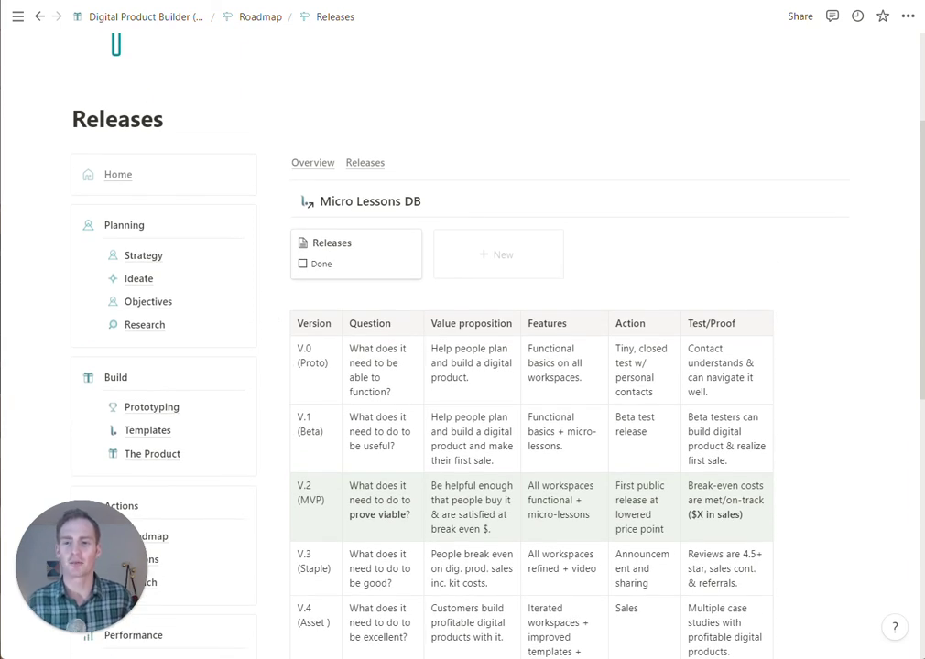